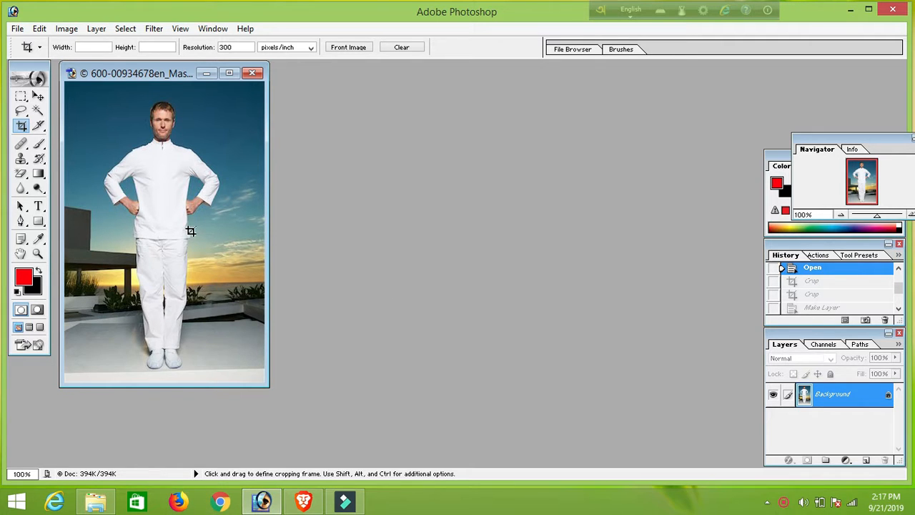
Maximize the photo window and crop the image to the man's head and torso, cutting off the arms and legs.
{"action": "left_click", "coordinate": [38, 96]}
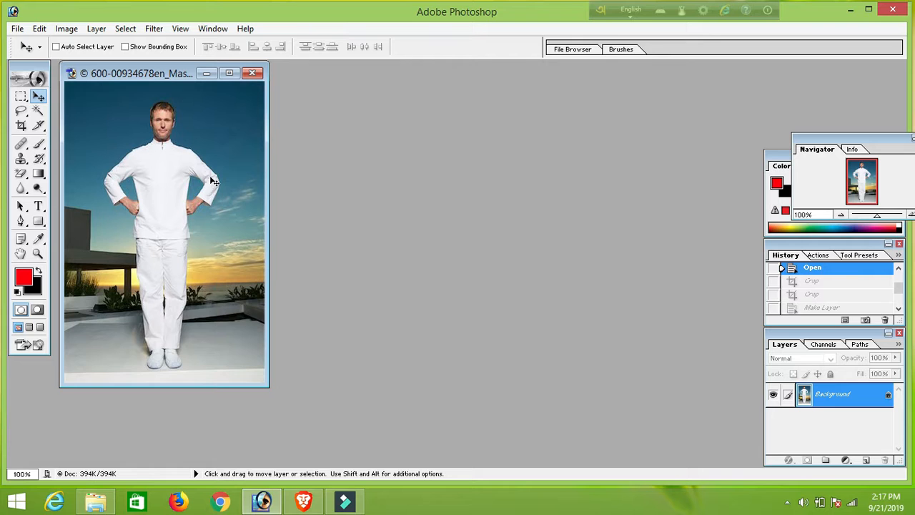
{"action": "left_click", "coordinate": [229, 73]}
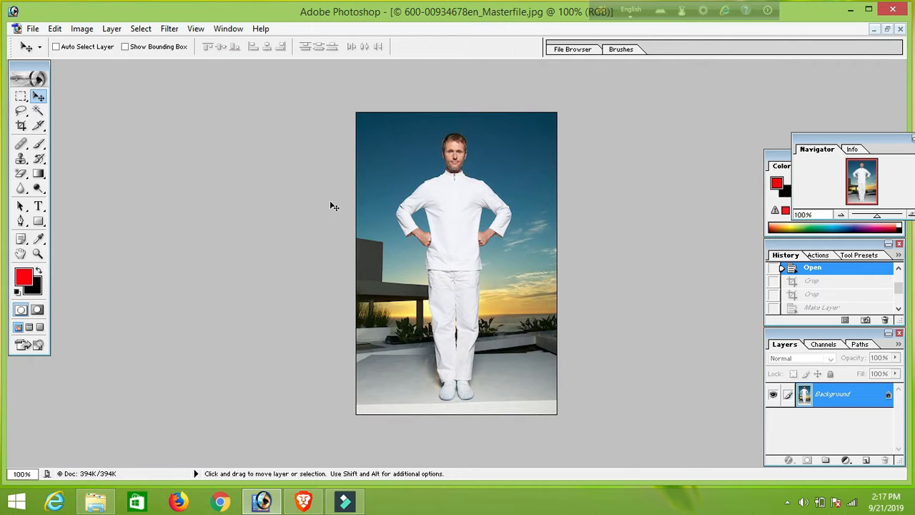
{"action": "left_click", "coordinate": [21, 126]}
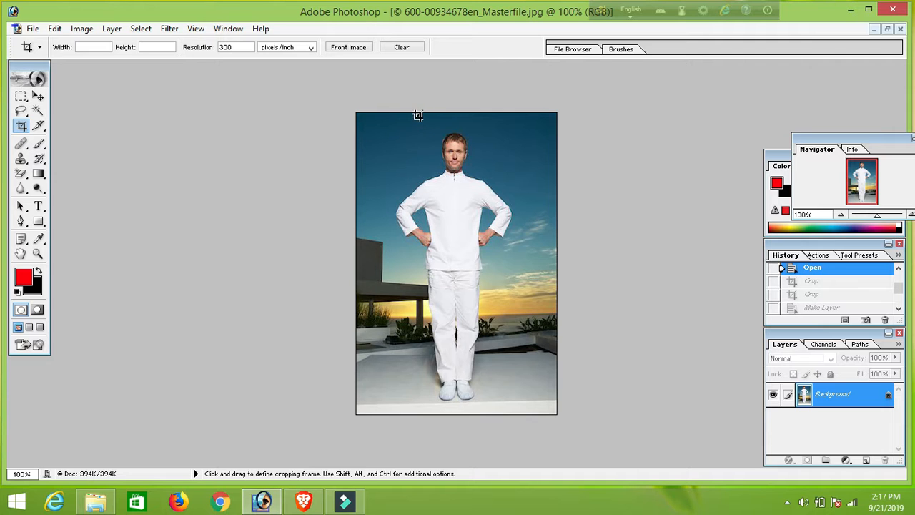
{"action": "mouse_move", "coordinate": [418, 113]}
{"action": "left_mouse_down"}
{"action": "mouse_move", "coordinate": [485, 238]}
{"action": "mouse_move", "coordinate": [479, 263]}
{"action": "left_mouse_up"}
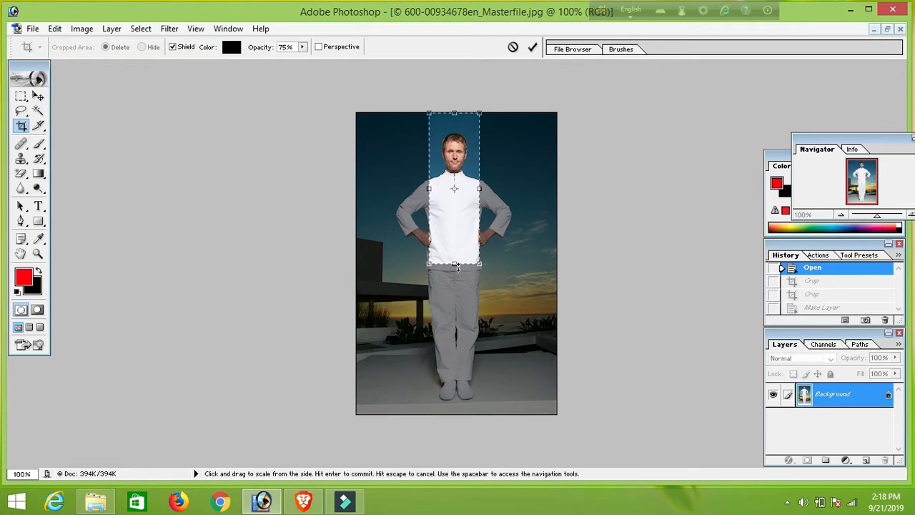
{"action": "key", "text": "Return"}
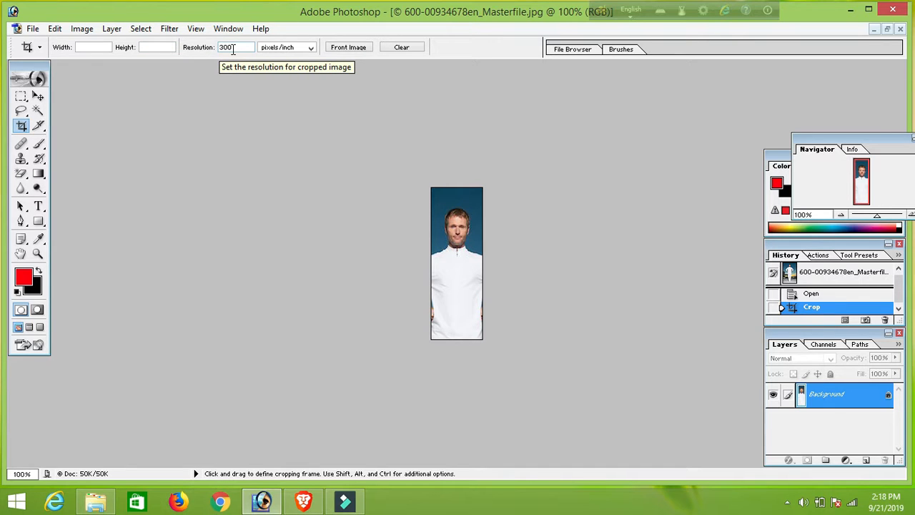
Set the crop dimensions to a width of 43 mm and a height of 53 mm.
{"action": "left_click", "coordinate": [99, 46]}
{"action": "type", "text": "43mm"}
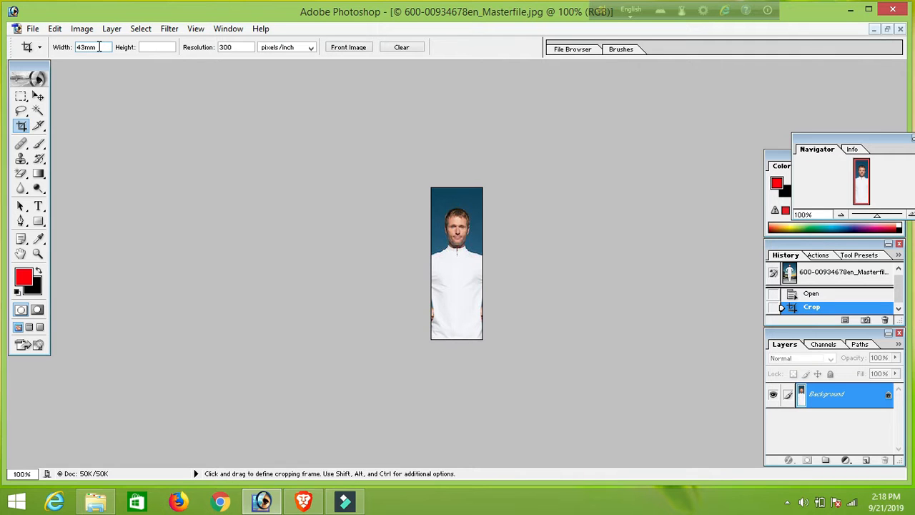
{"action": "left_click", "coordinate": [153, 48]}
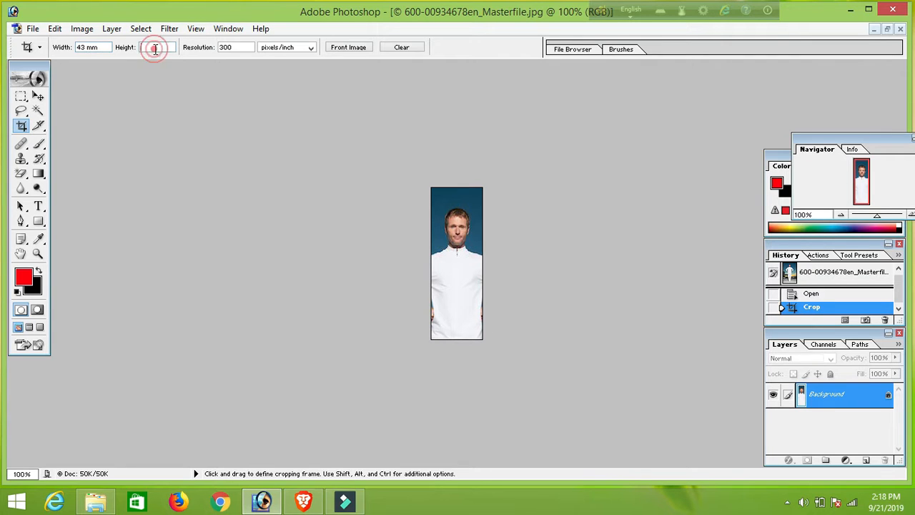
{"action": "type", "text": "53"}
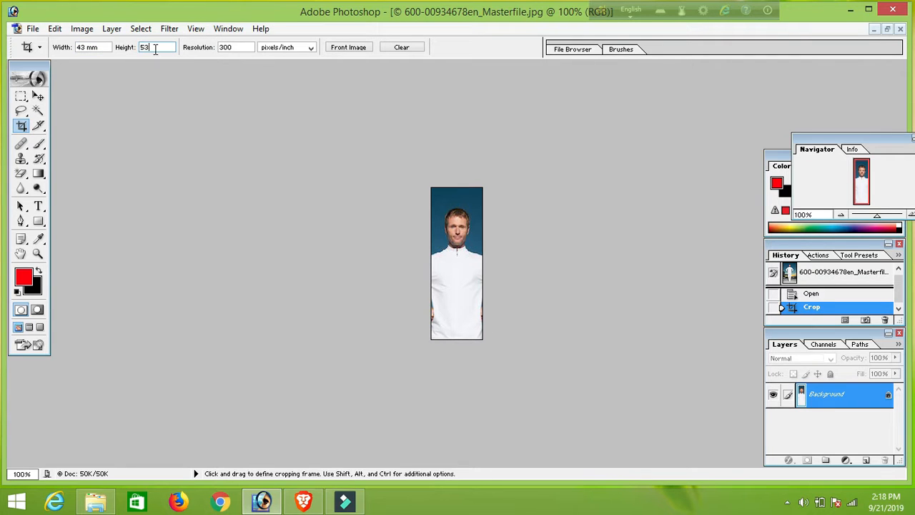
{"action": "type", "text": "mm"}
Crop the photo to the man's head and shoulders across its full width, leaving a small margin above the hair.
{"action": "left_click_drag", "start_coordinate": [433, 188], "coordinate": [485, 299]}
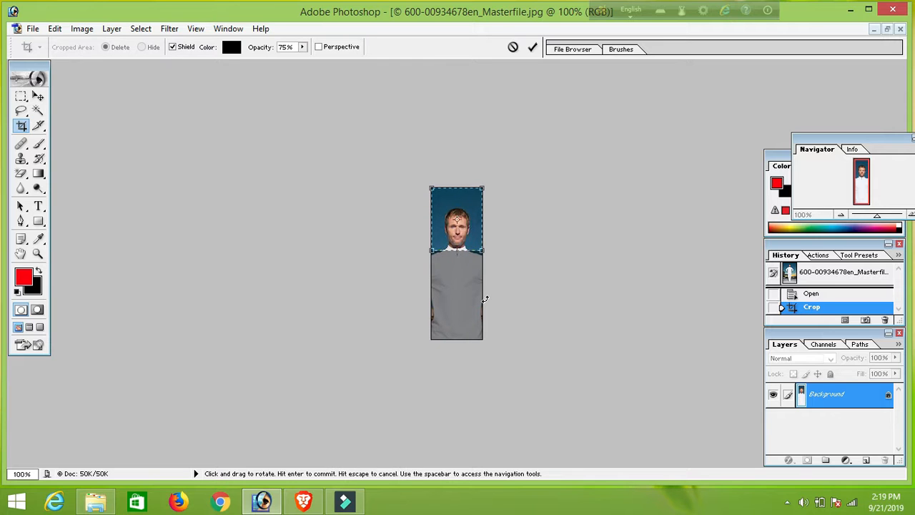
{"action": "key", "text": "Down"}
{"action": "key", "text": "Down"}
{"action": "key", "text": "Down"}
{"action": "key", "text": "Down"}
{"action": "key", "text": "Down"}
{"action": "key", "text": "Down"}
{"action": "key", "text": "Down"}
{"action": "key", "text": "Down"}
{"action": "key", "text": "Down"}
{"action": "key", "text": "Down"}
{"action": "key", "text": "Down"}
{"action": "key", "text": "Down"}
{"action": "key", "text": "Down"}
{"action": "key", "text": "Down"}
{"action": "key", "text": "Down"}
{"action": "key", "text": "Down"}
{"action": "key", "text": "Down"}
{"action": "key", "text": "Down"}
{"action": "key", "text": "Down"}
{"action": "key", "text": "Down"}
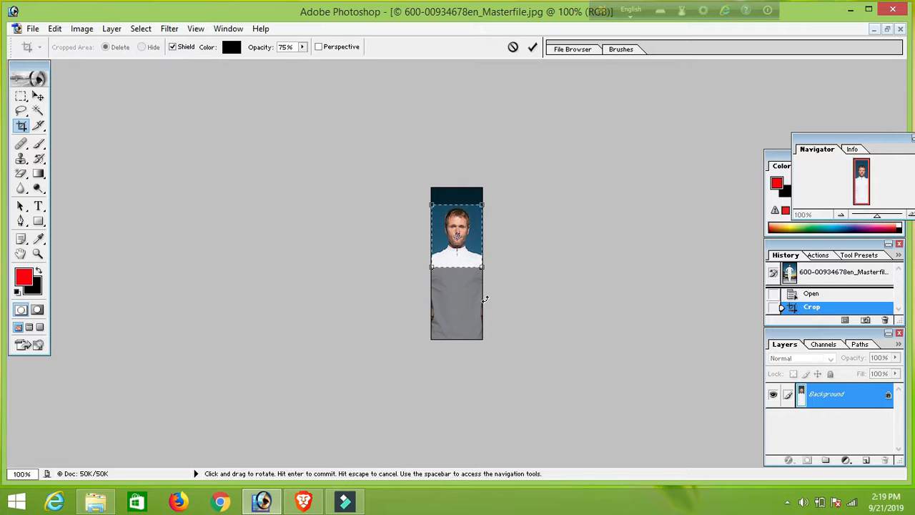
{"action": "key", "text": "Return"}
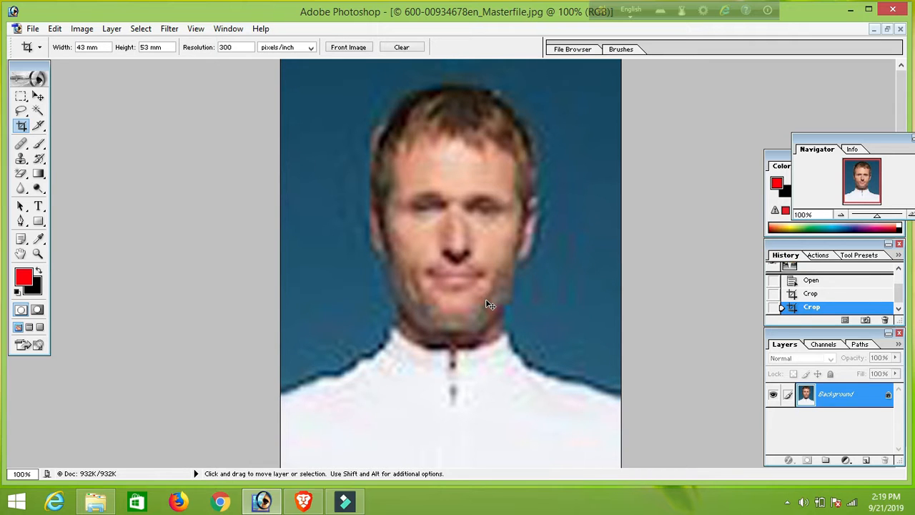
{"action": "key", "text": "ctrl+minus"}
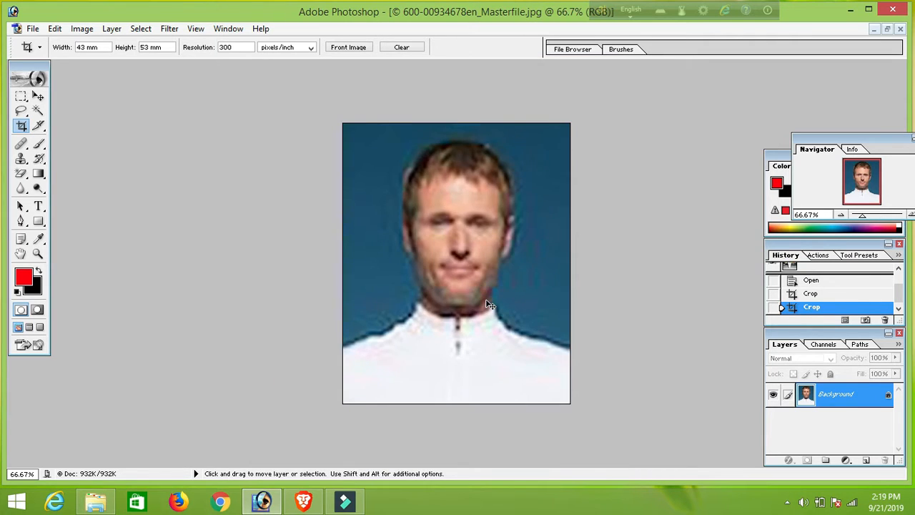
{"action": "key", "text": "ctrl+minus"}
{"action": "key", "text": "ctrl+minus"}
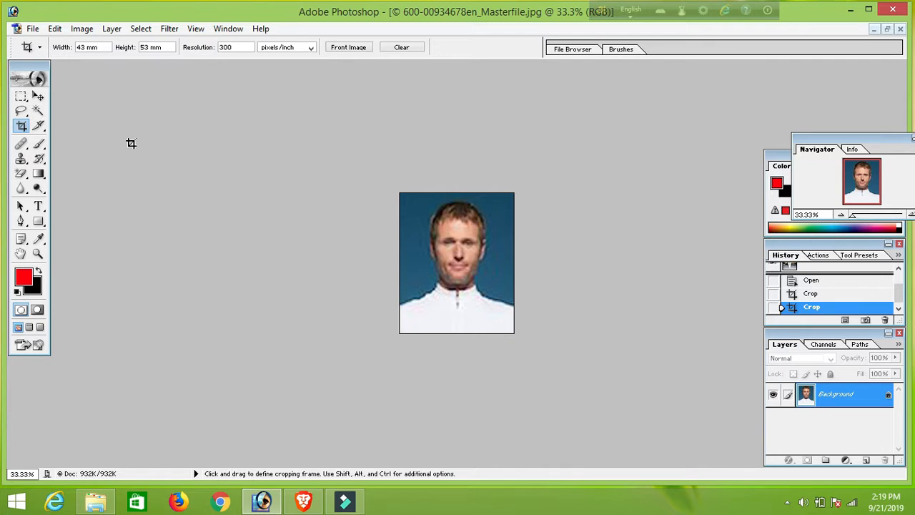
Check the cropped photo's document width and height in mm in the Image Size settings.
{"action": "left_click", "coordinate": [85, 30]}
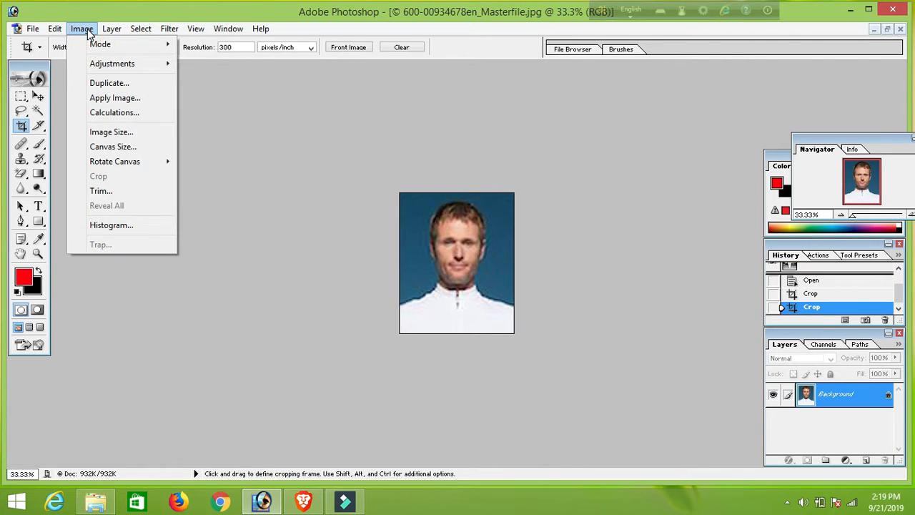
{"action": "left_click", "coordinate": [115, 134]}
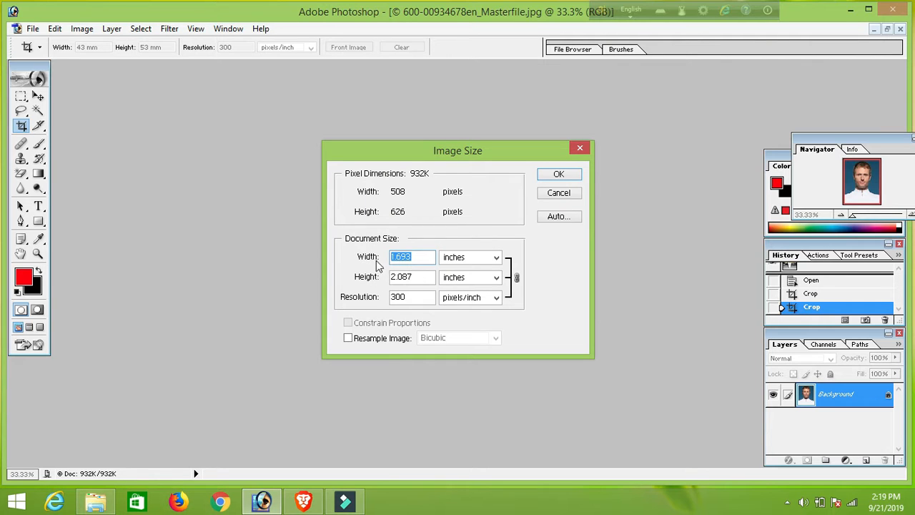
{"action": "left_click", "coordinate": [485, 261]}
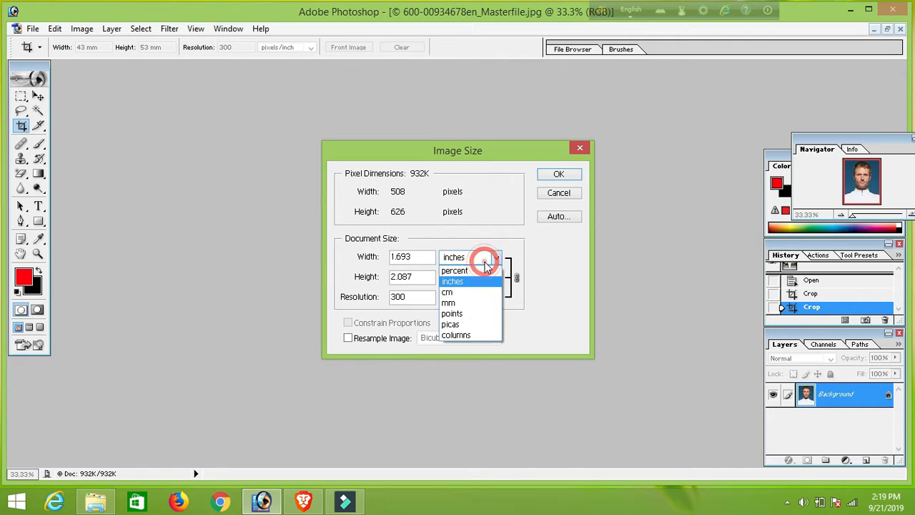
{"action": "left_click", "coordinate": [463, 304]}
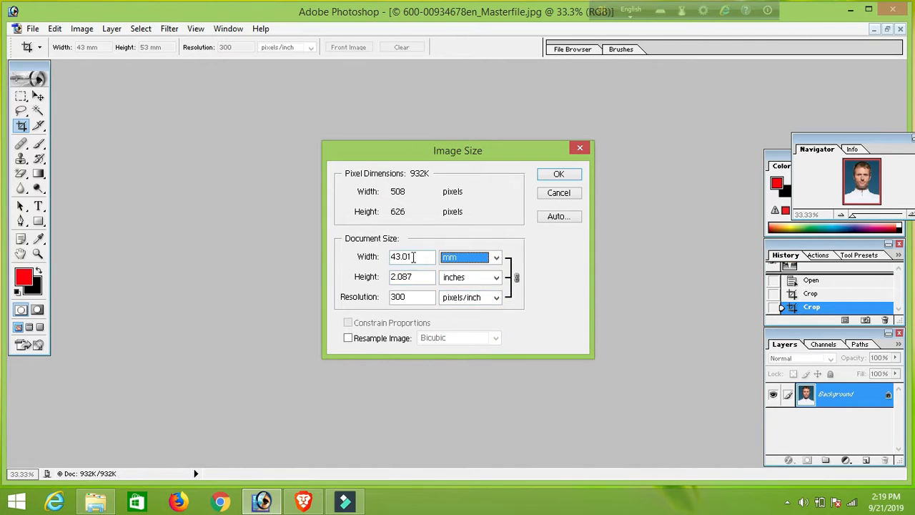
{"action": "left_click", "coordinate": [463, 283]}
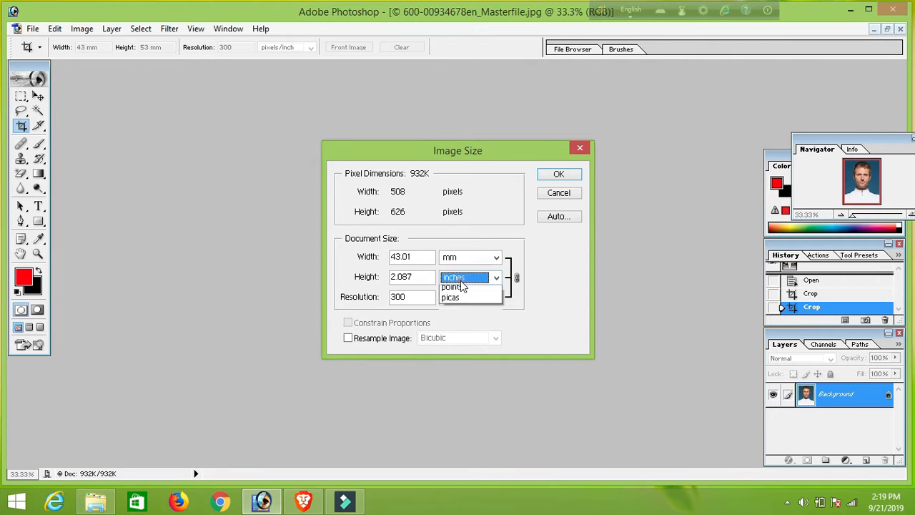
{"action": "left_click", "coordinate": [455, 326]}
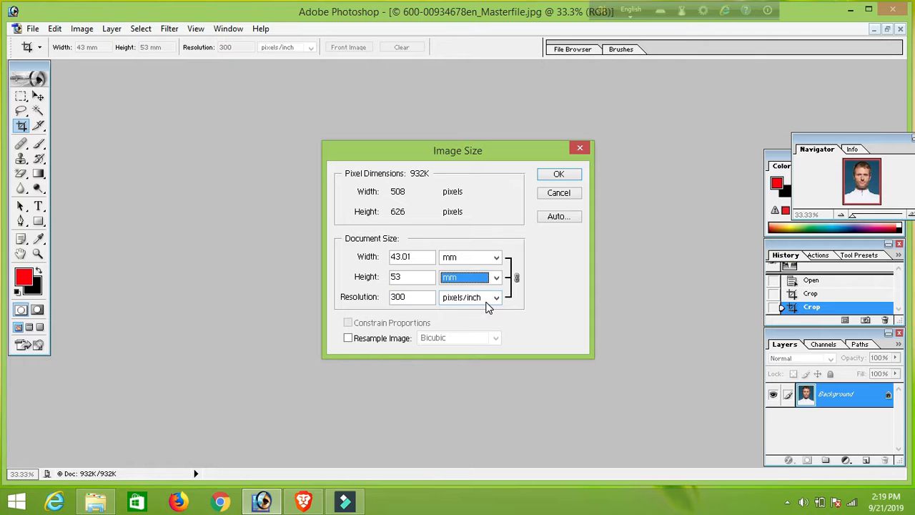
{"action": "left_click", "coordinate": [558, 175]}
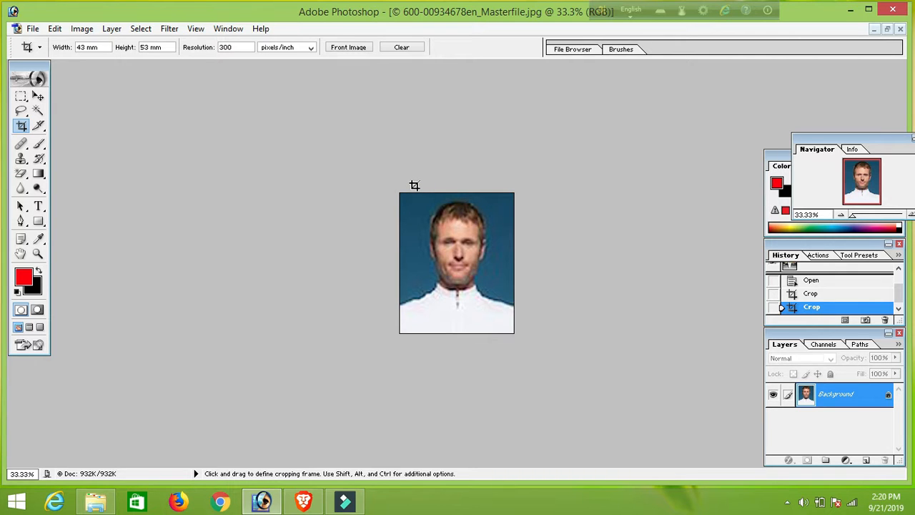
Convert the background to a regular layer and scale it proportionally about its centre to 95.2% with Free Transform.
{"action": "double_click", "coordinate": [835, 396]}
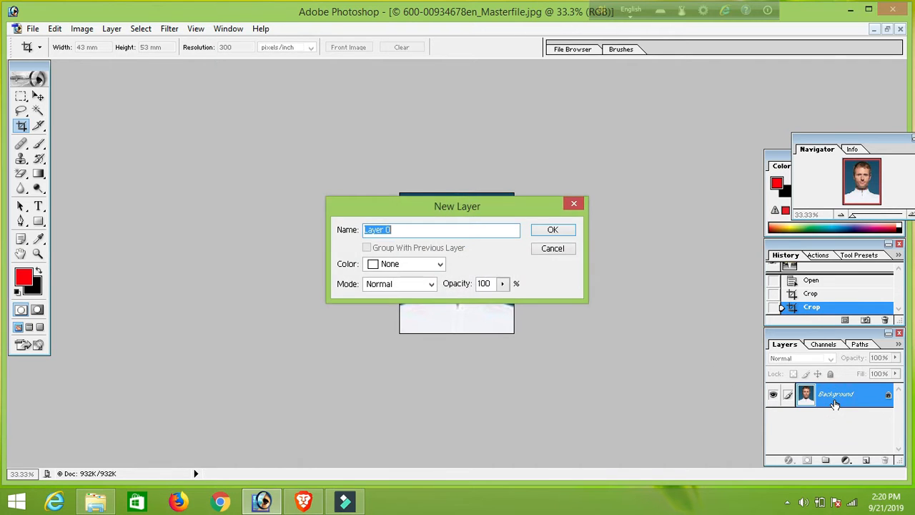
{"action": "left_click", "coordinate": [555, 230]}
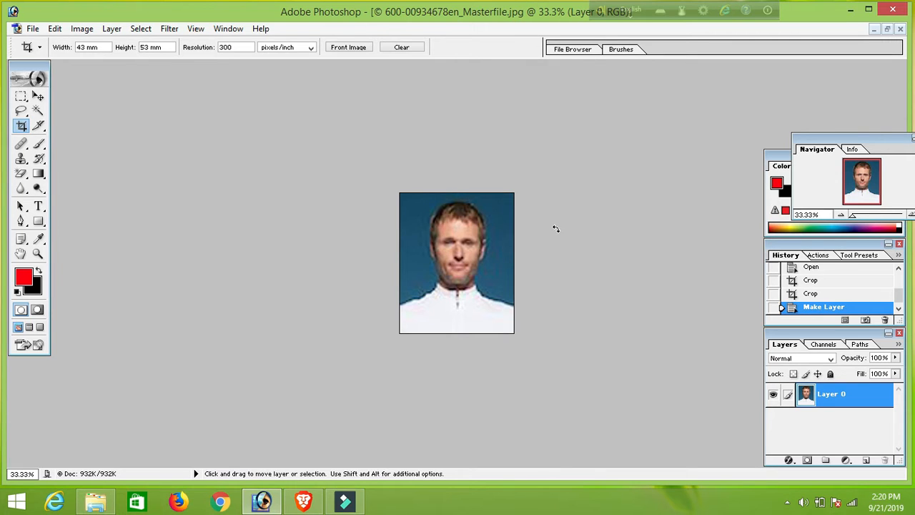
{"action": "key", "text": "ctrl+t"}
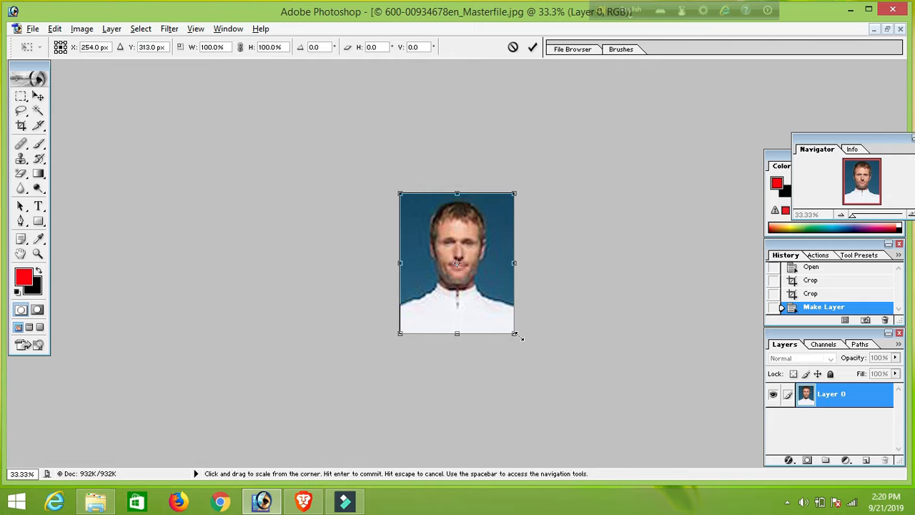
{"action": "left_click_drag", "start_coordinate": [514, 333], "coordinate": [512, 331]}
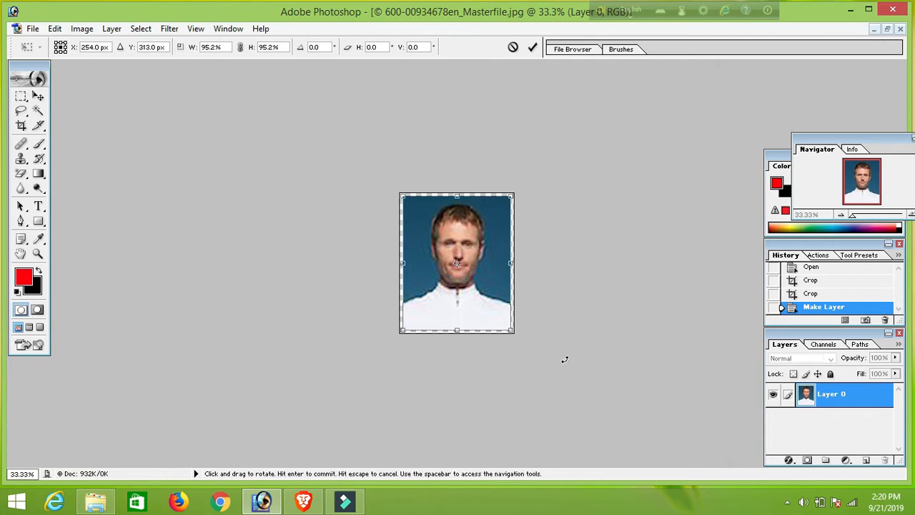
{"action": "key", "text": "Return"}
{"action": "key", "text": "c"}
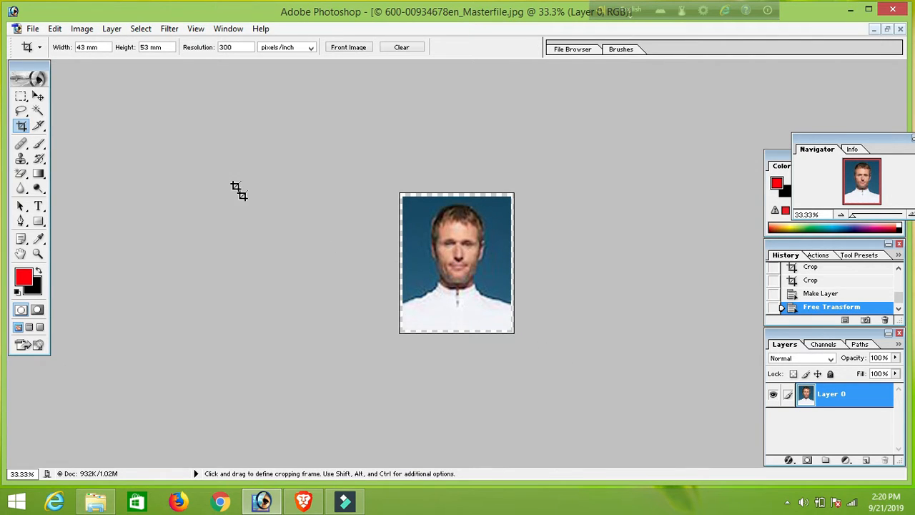
Flatten the image to give the photo a white border and restore it to a floating window.
{"action": "left_click", "coordinate": [108, 33]}
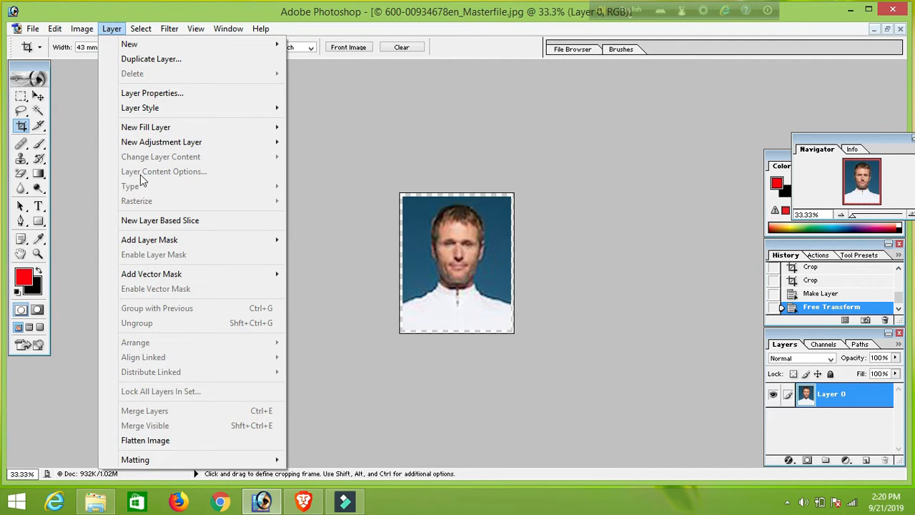
{"action": "left_click", "coordinate": [157, 445]}
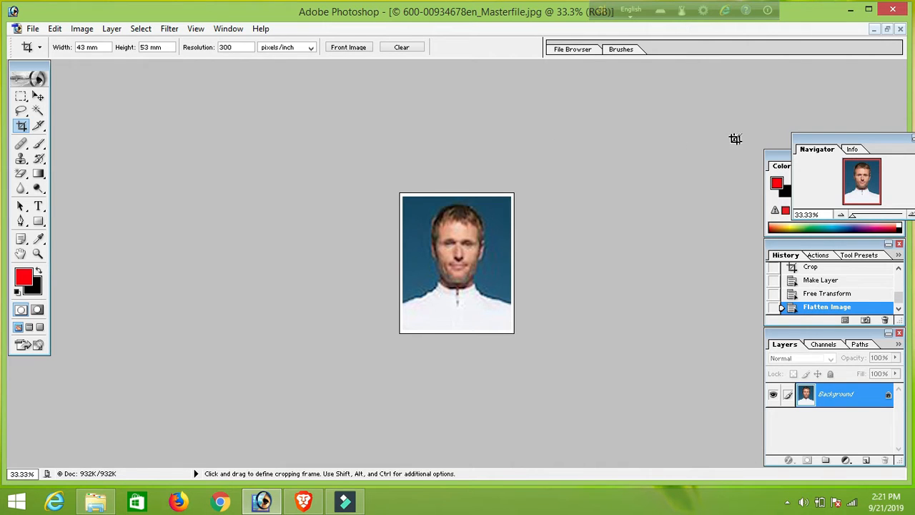
{"action": "left_click", "coordinate": [887, 29]}
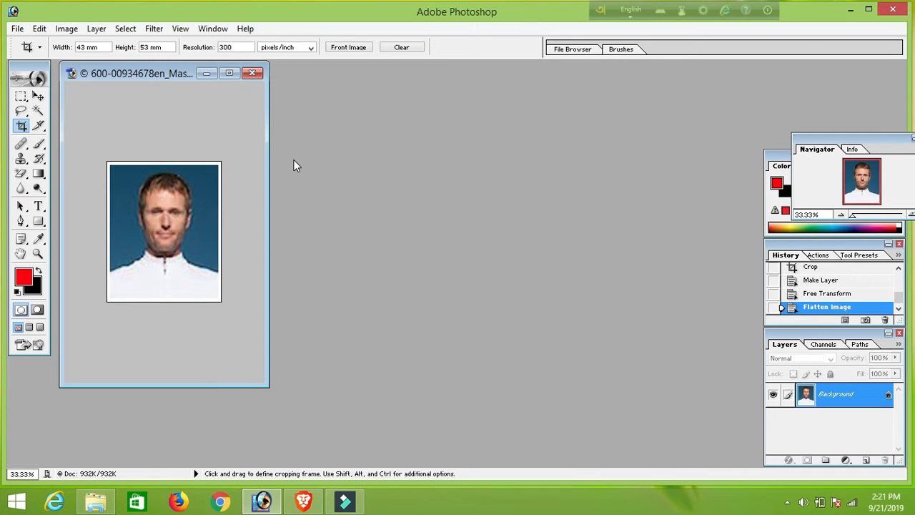
Create a white A4 RGB document at 300 pixels/inch and place its window beside the photo.
{"action": "key", "text": "ctrl+n"}
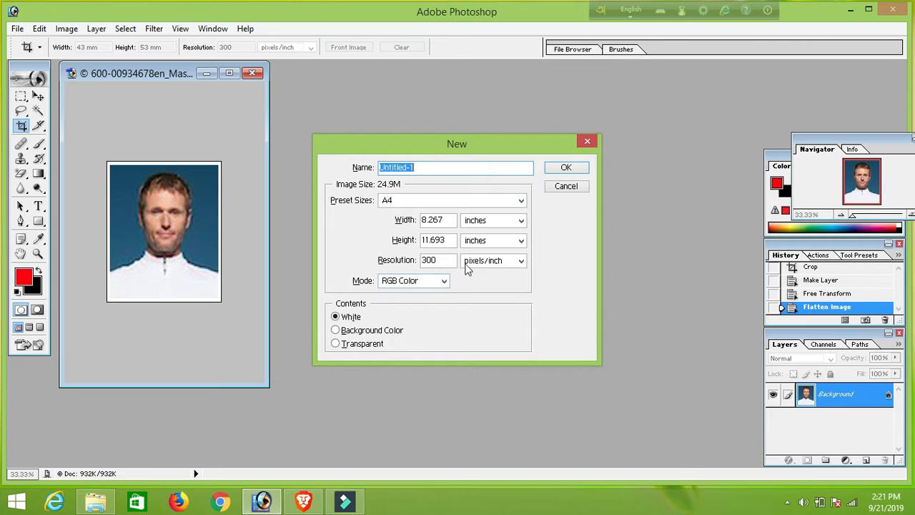
{"action": "key", "text": "Return"}
{"action": "left_click_drag", "start_coordinate": [160, 91], "coordinate": [385, 119]}
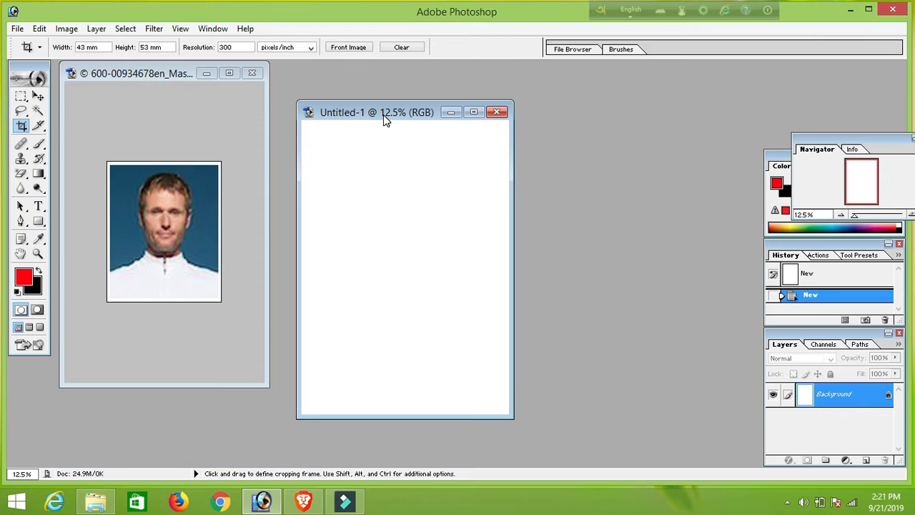
Copy the bordered photo into the blank A4 document with the Move tool and position it near the page's upper-left corner.
{"action": "left_click", "coordinate": [38, 98]}
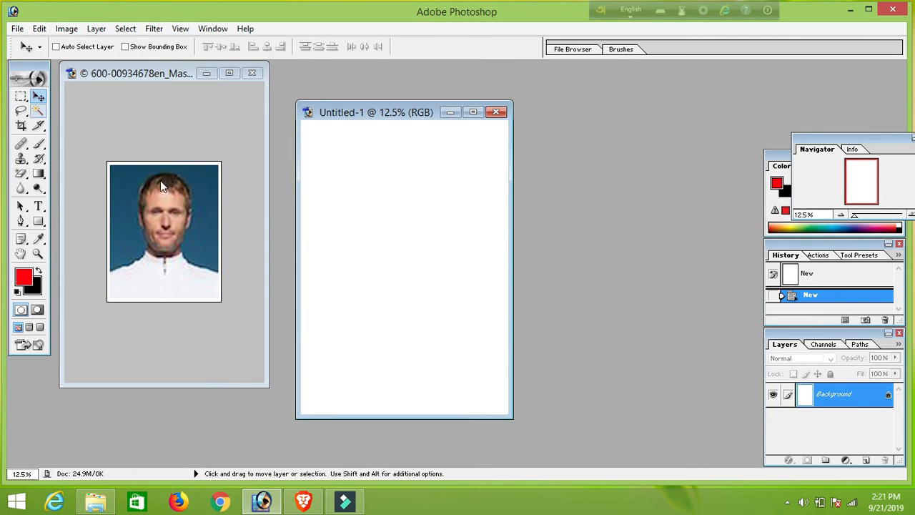
{"action": "left_click", "coordinate": [169, 226]}
{"action": "left_click_drag", "start_coordinate": [180, 235], "coordinate": [341, 161]}
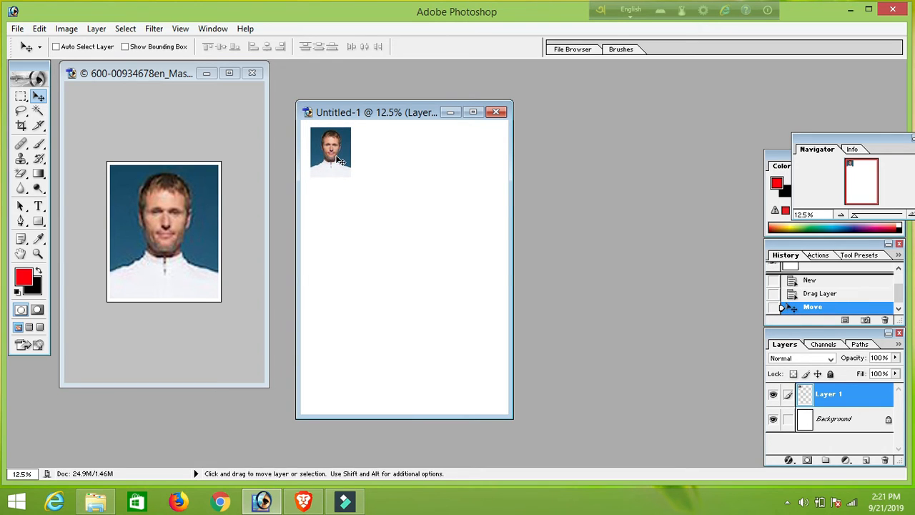